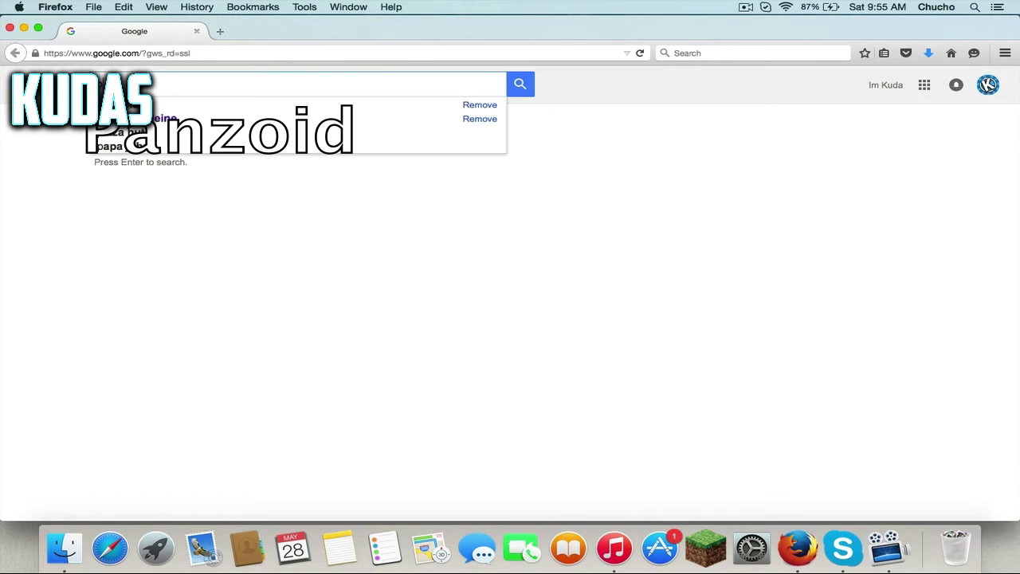
Search Google for 'panzoid'.
{"action": "type", "text": "nzoid"}
{"action": "key", "text": "Return"}
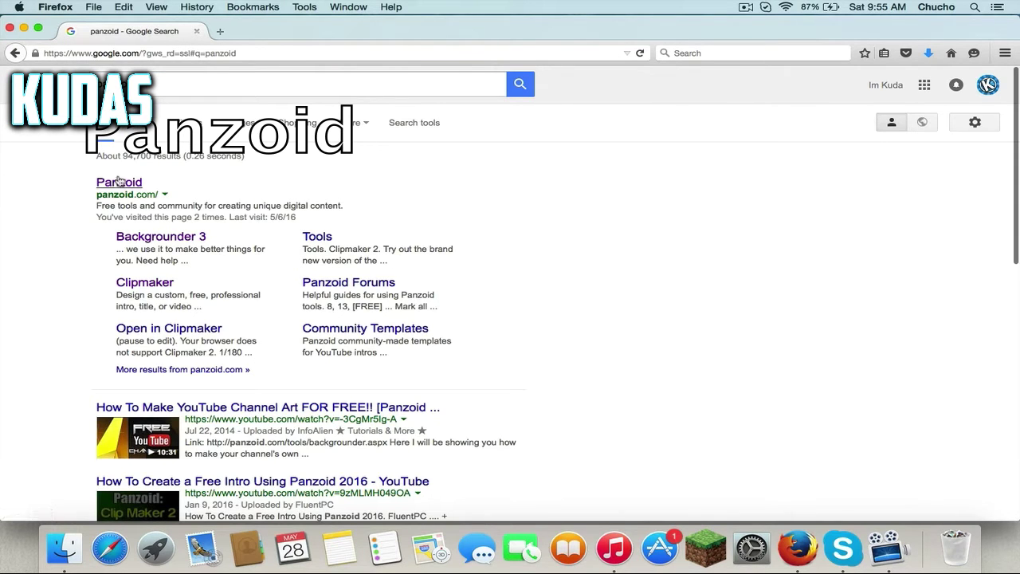
From panzoid.com's community templates, open the STINGER presets intro template in Clipmaker 2.
{"action": "left_click", "coordinate": [121, 183]}
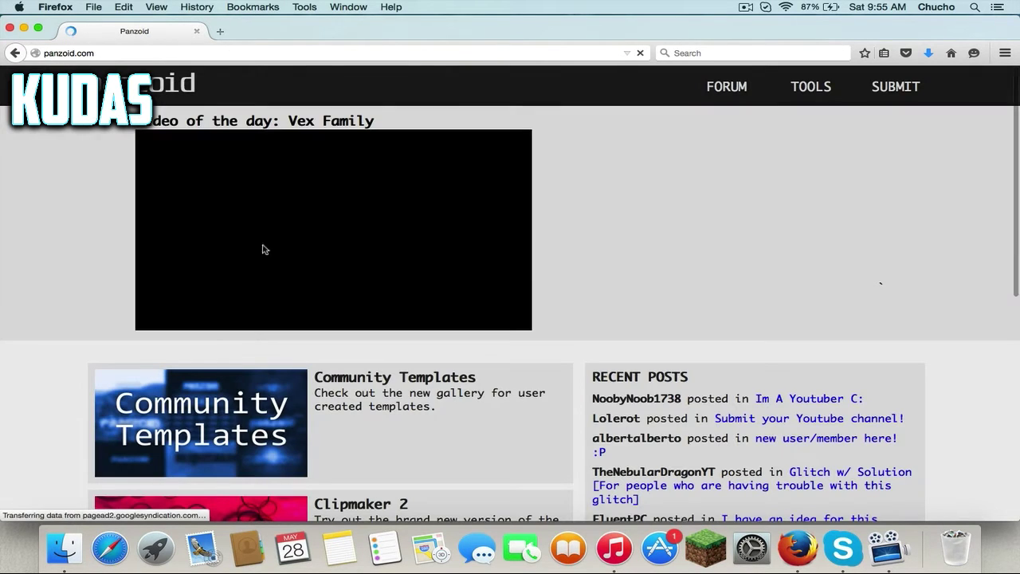
{"action": "scroll", "coordinate": [178, 315], "scroll_direction": "down", "scroll_amount": 3}
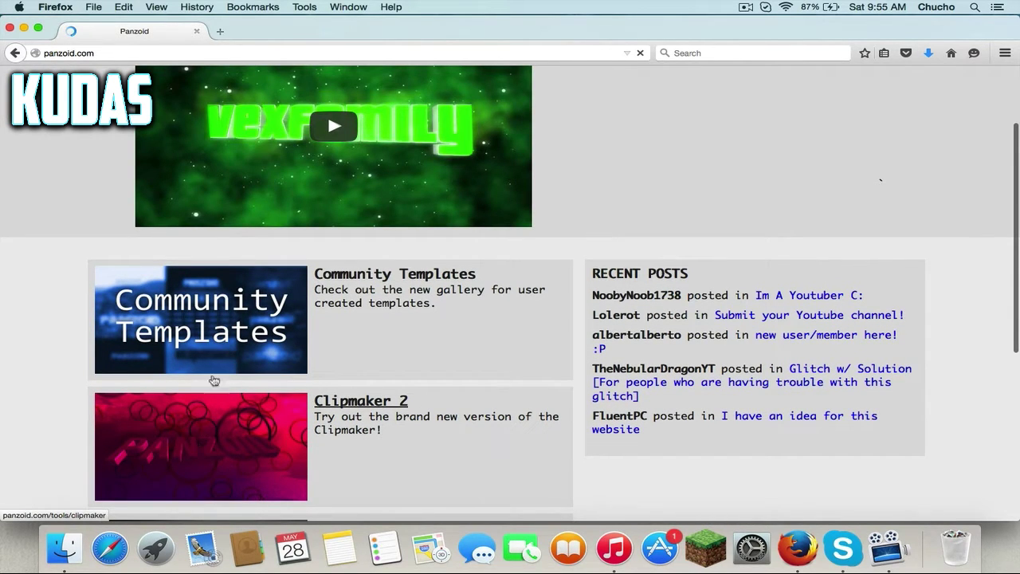
{"action": "left_click", "coordinate": [263, 336]}
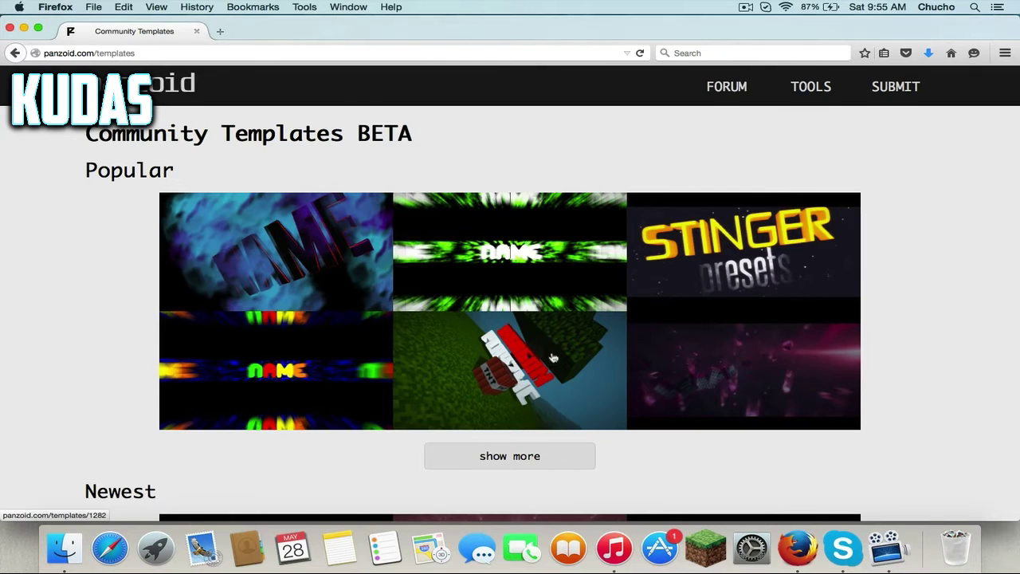
{"action": "left_click", "coordinate": [661, 312]}
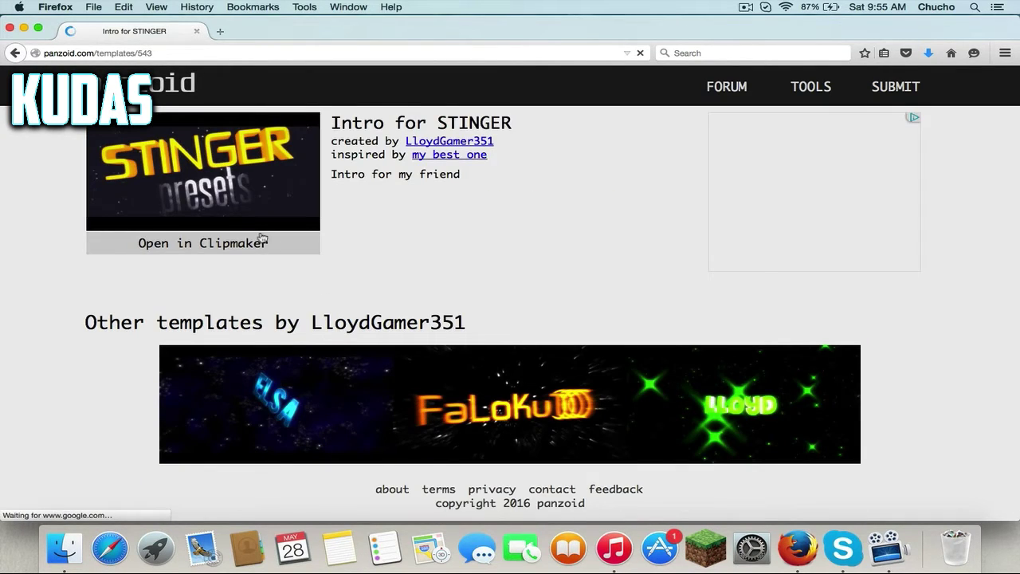
{"action": "left_click", "coordinate": [244, 243]}
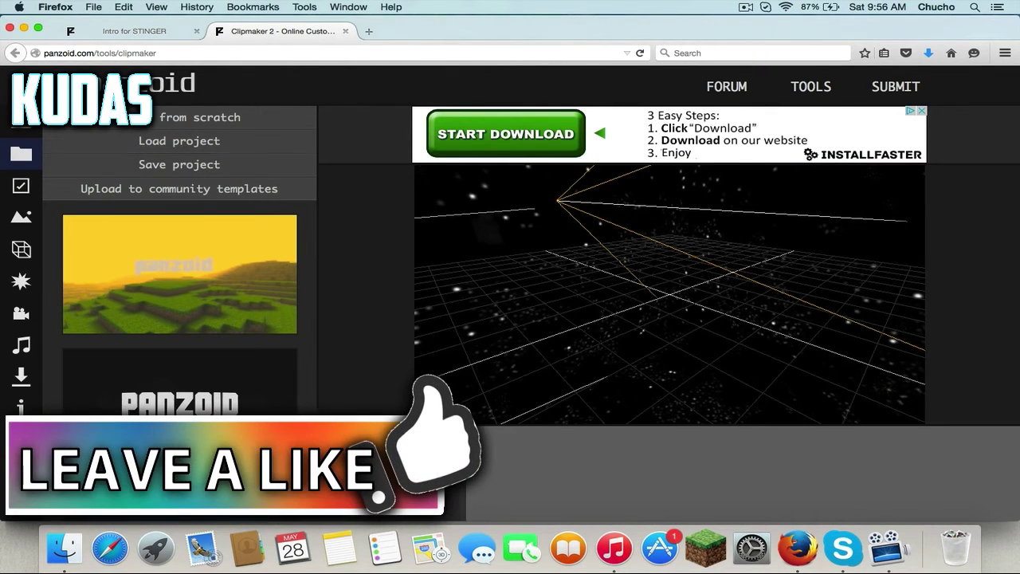
Play the STINGER preview, pause it at frame 168, then view the scene's objects list.
{"action": "left_click", "coordinate": [338, 438]}
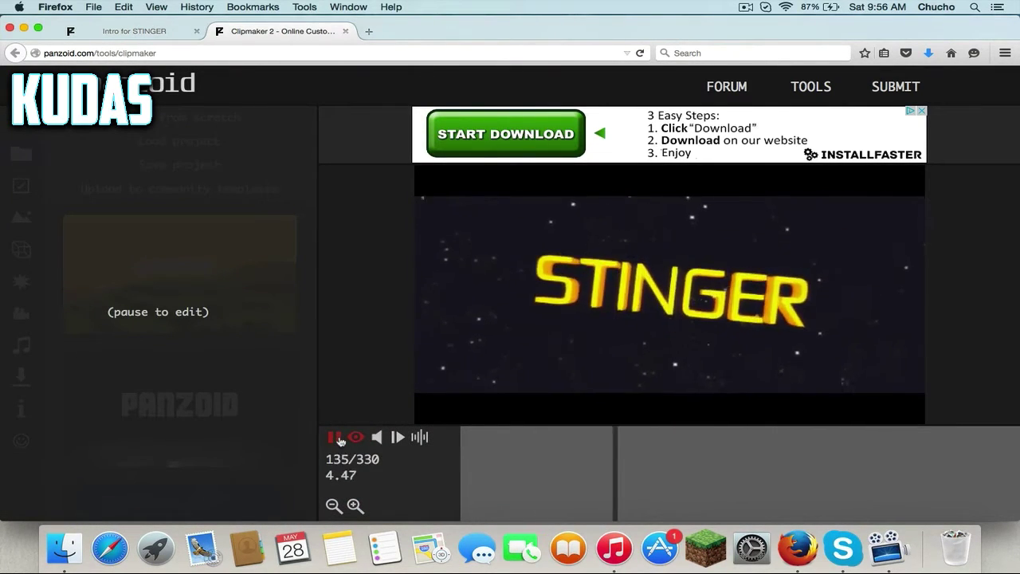
{"action": "left_click", "coordinate": [336, 438]}
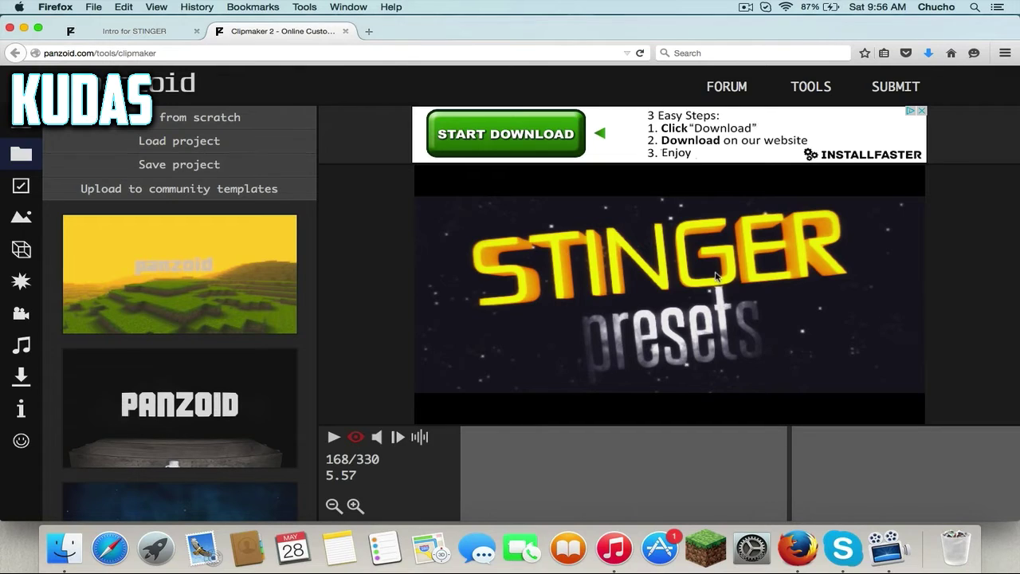
{"action": "left_click", "coordinate": [19, 190]}
{"action": "left_click", "coordinate": [26, 222]}
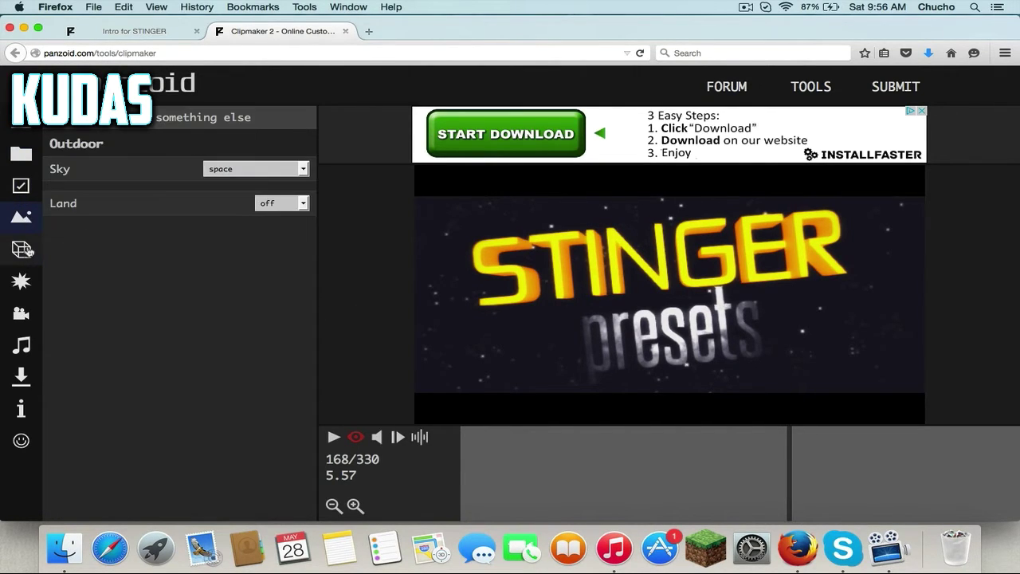
{"action": "left_click", "coordinate": [28, 253]}
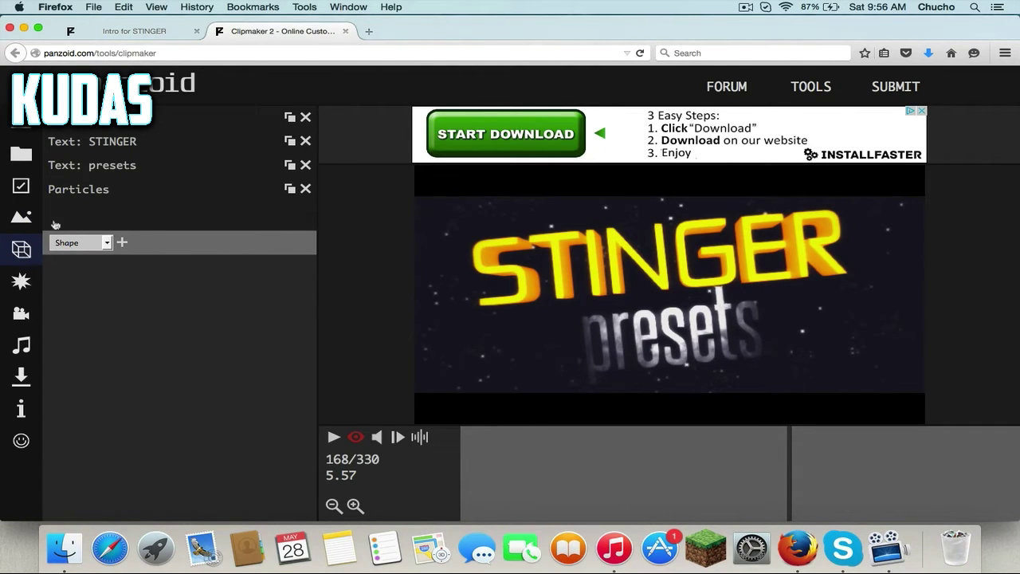
Change the STINGER text to 'Im Kuda' and try the ethnocentric rg and duality fonts.
{"action": "left_click", "coordinate": [100, 141]}
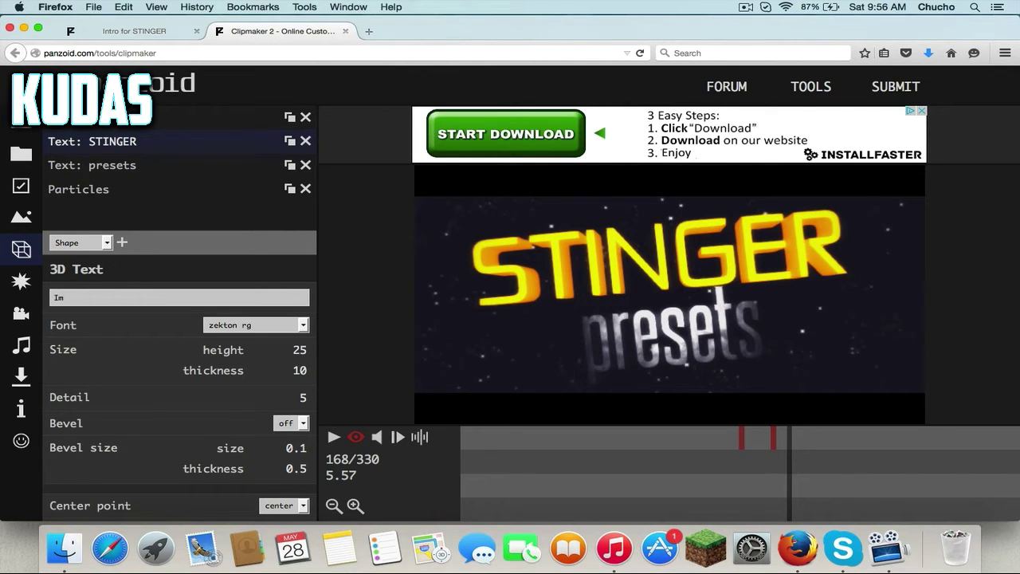
{"action": "key", "text": "Return"}
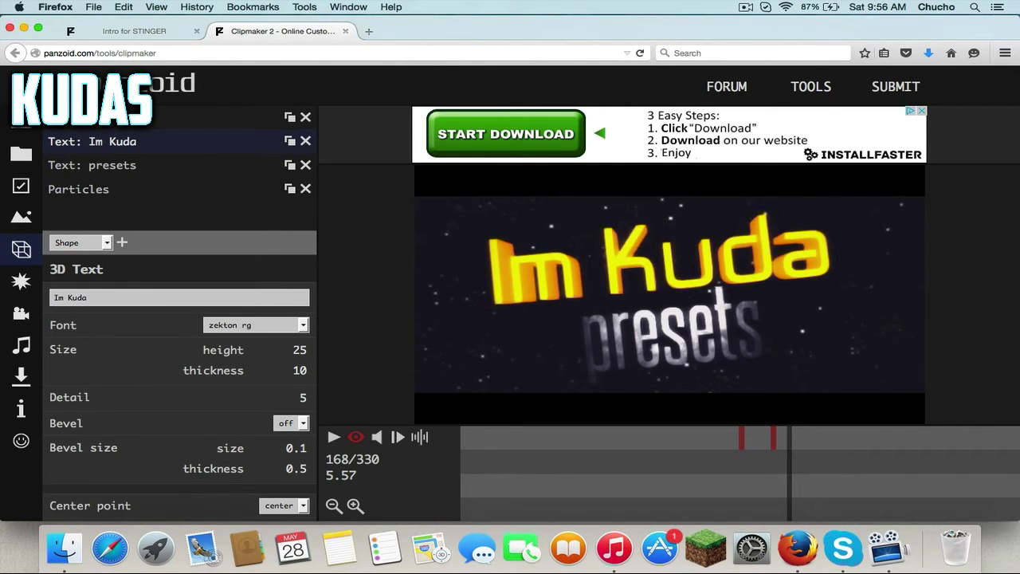
{"action": "left_click", "coordinate": [234, 333]}
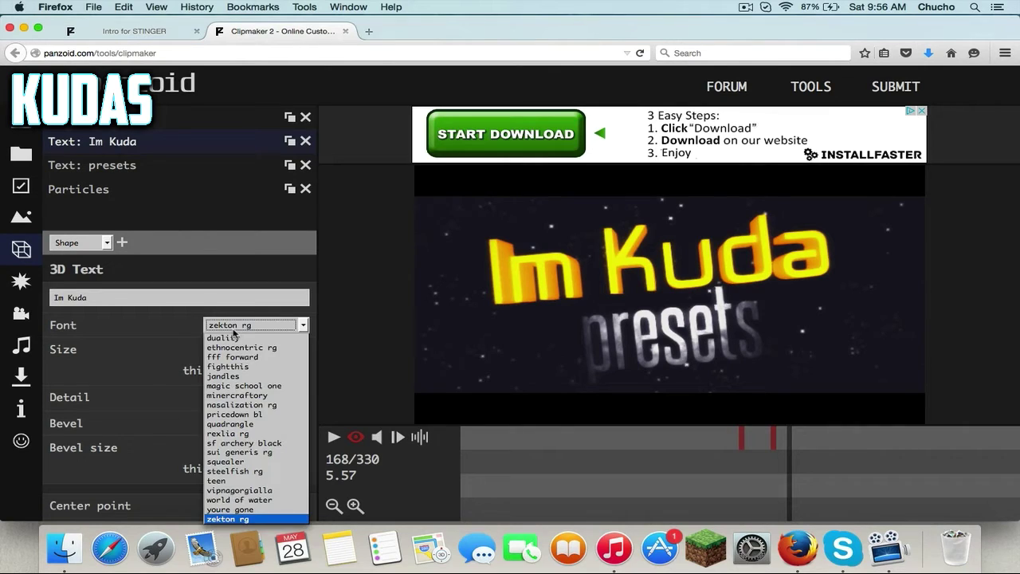
{"action": "left_click", "coordinate": [235, 349]}
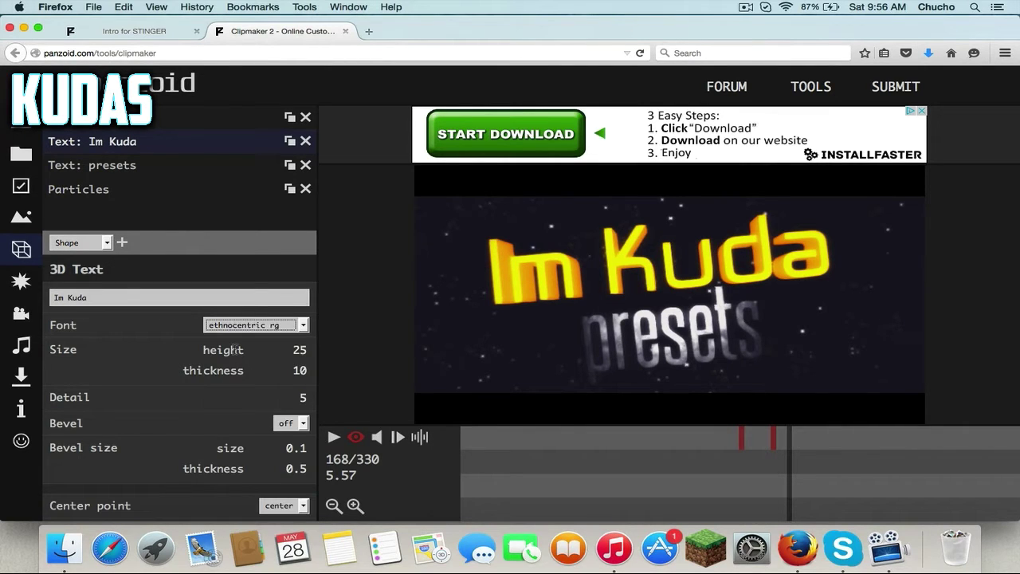
{"action": "left_click", "coordinate": [267, 324]}
{"action": "left_click", "coordinate": [268, 338]}
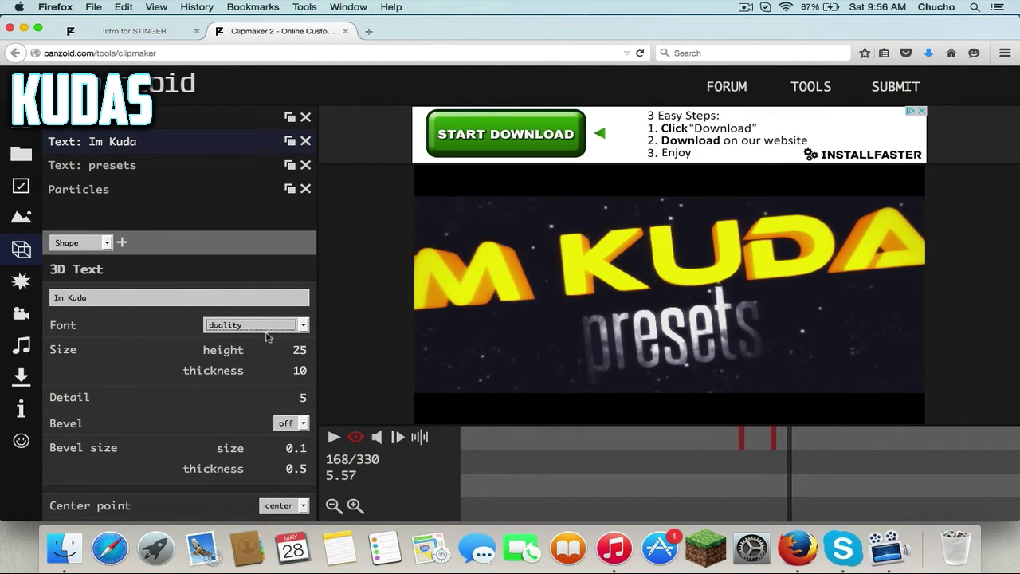
Try the jandles, magic school one and minercraftory fonts, then settle on pricedown bl.
{"action": "left_click", "coordinate": [271, 328]}
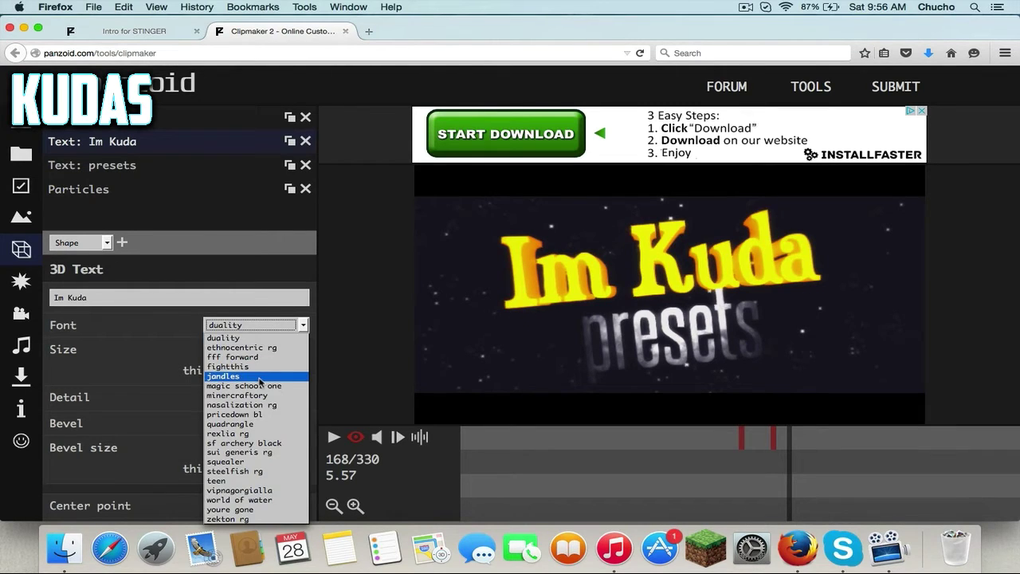
{"action": "left_click", "coordinate": [261, 377]}
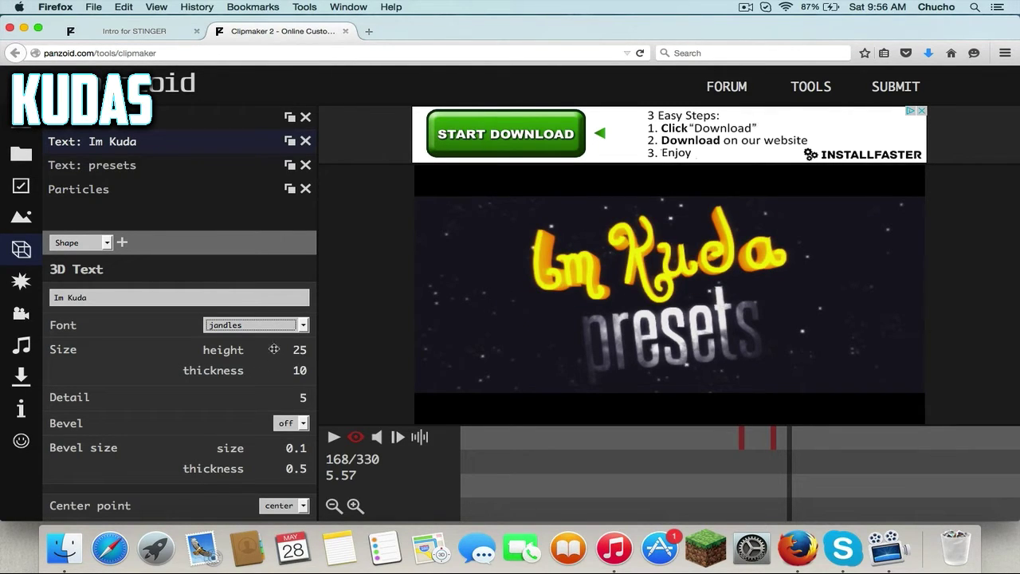
{"action": "left_click", "coordinate": [274, 329]}
{"action": "key", "text": "Down"}
{"action": "key", "text": "Return"}
{"action": "left_click", "coordinate": [279, 331]}
{"action": "key", "text": "Down"}
{"action": "key", "text": "Return"}
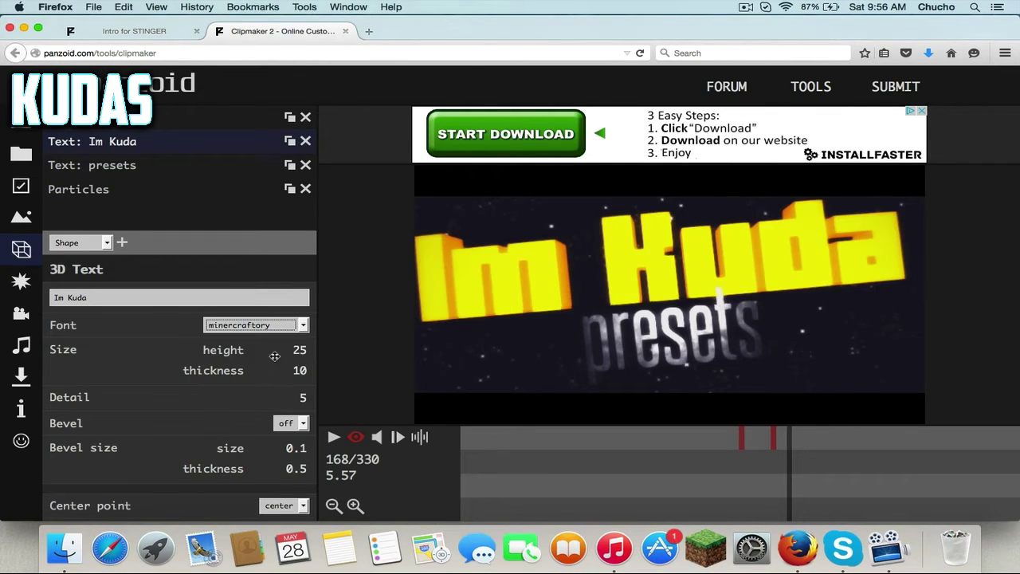
{"action": "left_click", "coordinate": [284, 329]}
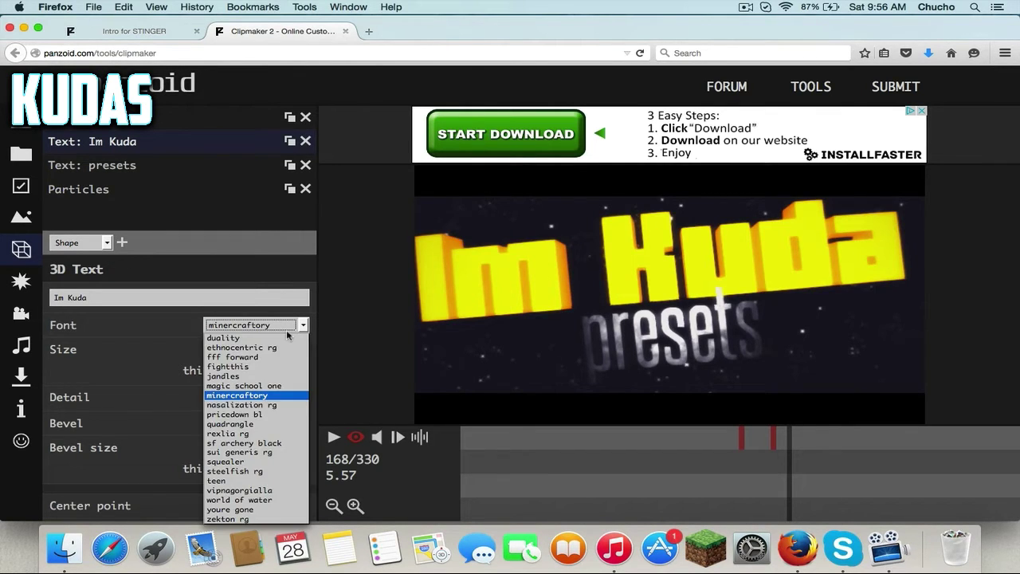
{"action": "left_click", "coordinate": [239, 419]}
{"action": "key", "text": "Down"}
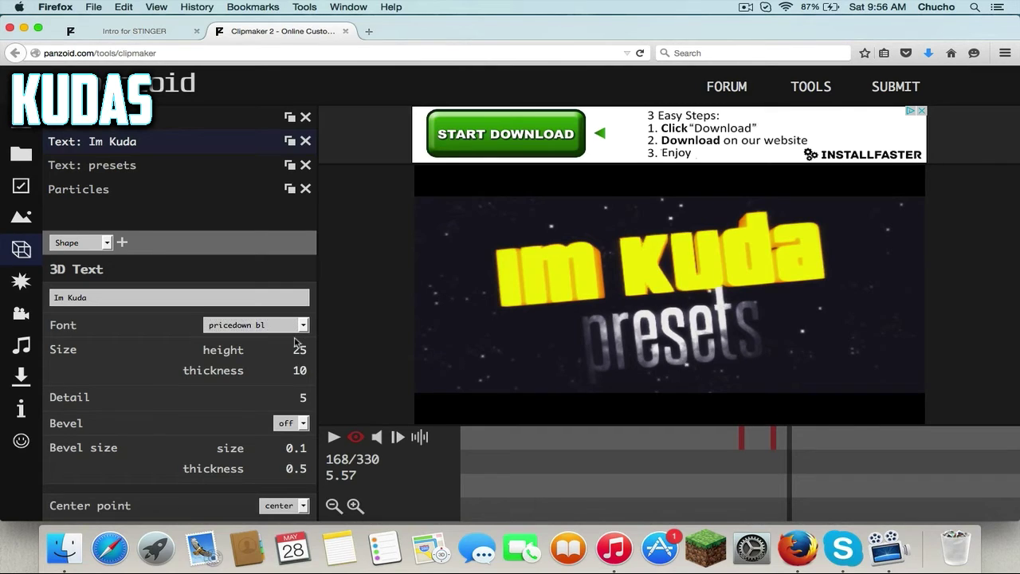
{"action": "left_click", "coordinate": [143, 169]}
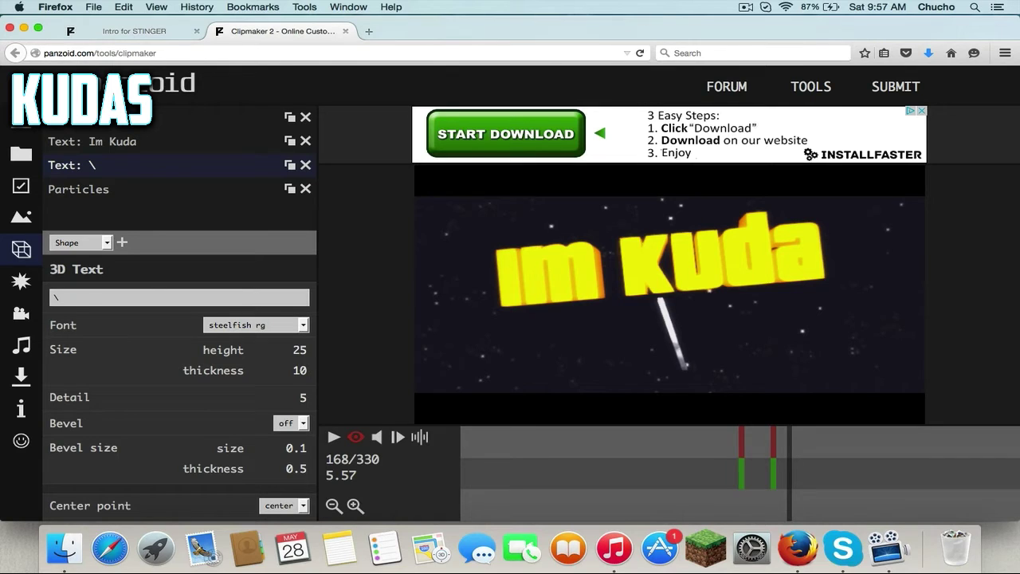
Empty the presets text so only 'Im Kuda' remains, and replay the preview to check.
{"action": "key", "text": "BackSpace"}
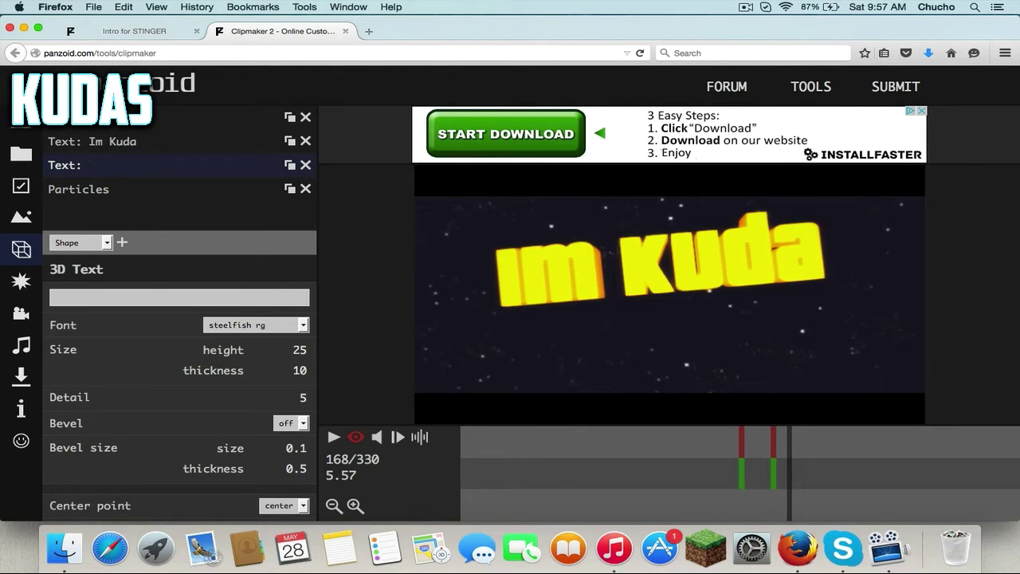
{"action": "left_click", "coordinate": [333, 438]}
{"action": "left_click", "coordinate": [333, 438]}
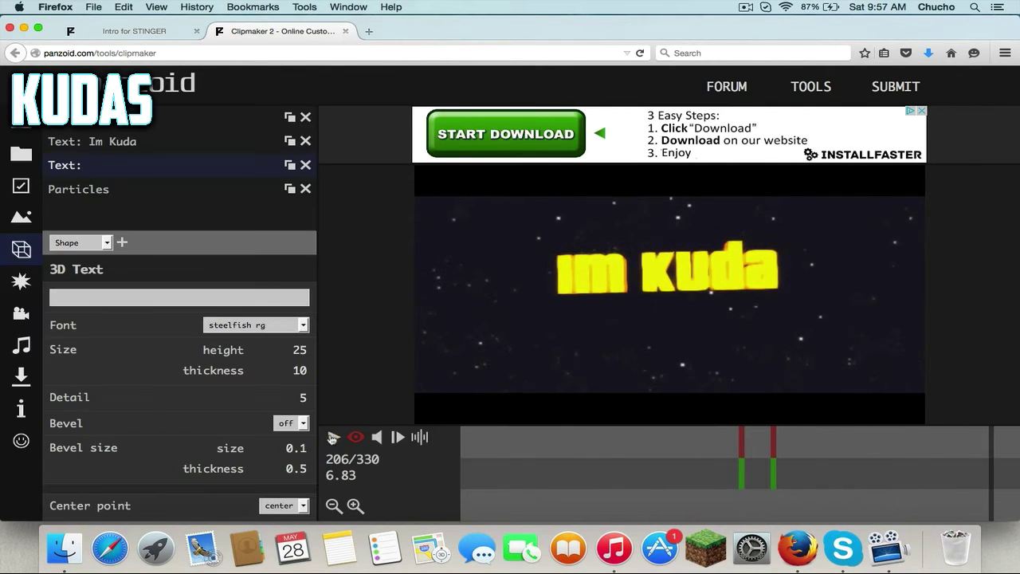
{"action": "left_click", "coordinate": [22, 351]}
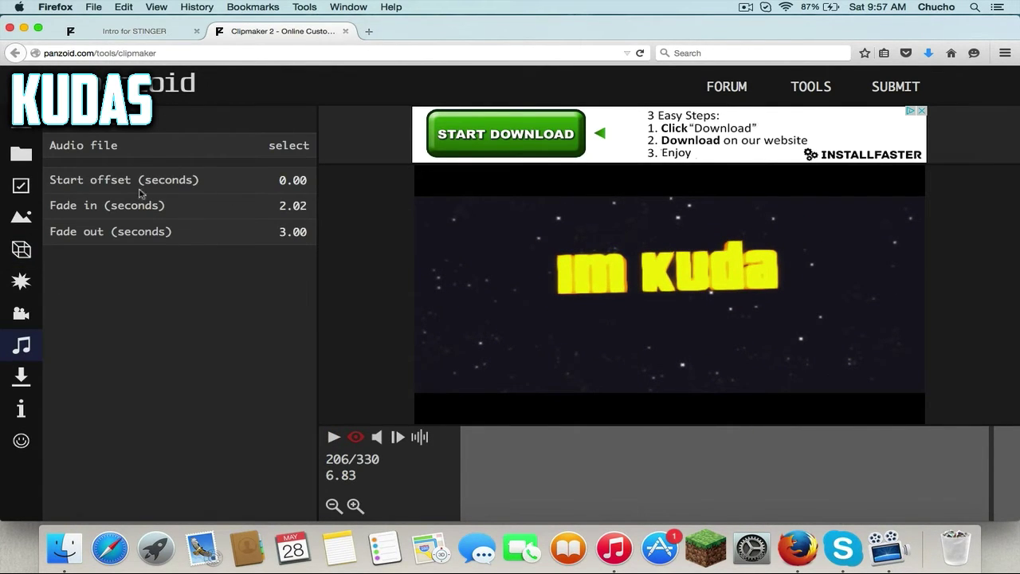
Look over the template page, then browse Clipmaker's 3D text, effects, camera and audio panels, ending on render settings.
{"action": "left_click", "coordinate": [176, 35]}
{"action": "left_click_drag", "start_coordinate": [358, 176], "coordinate": [382, 182]}
{"action": "left_click", "coordinate": [385, 184]}
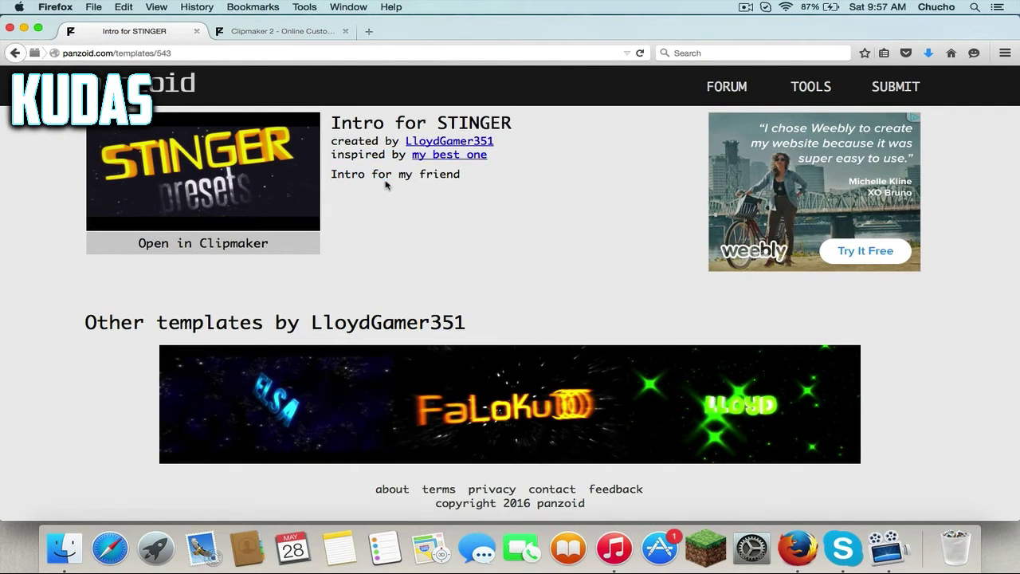
{"action": "left_click", "coordinate": [305, 39]}
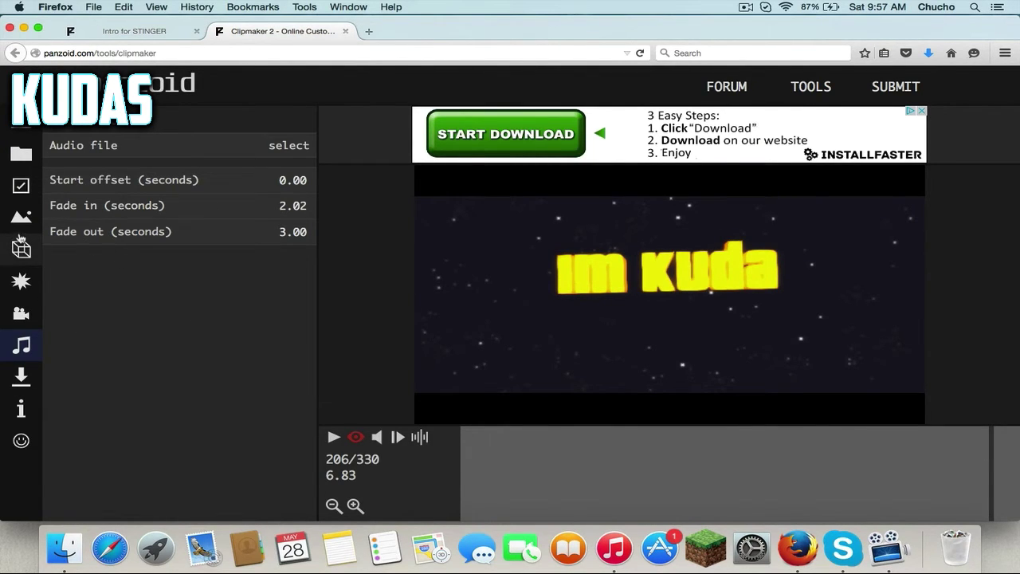
{"action": "left_click", "coordinate": [21, 247]}
{"action": "left_click", "coordinate": [19, 280]}
{"action": "left_click", "coordinate": [21, 312]}
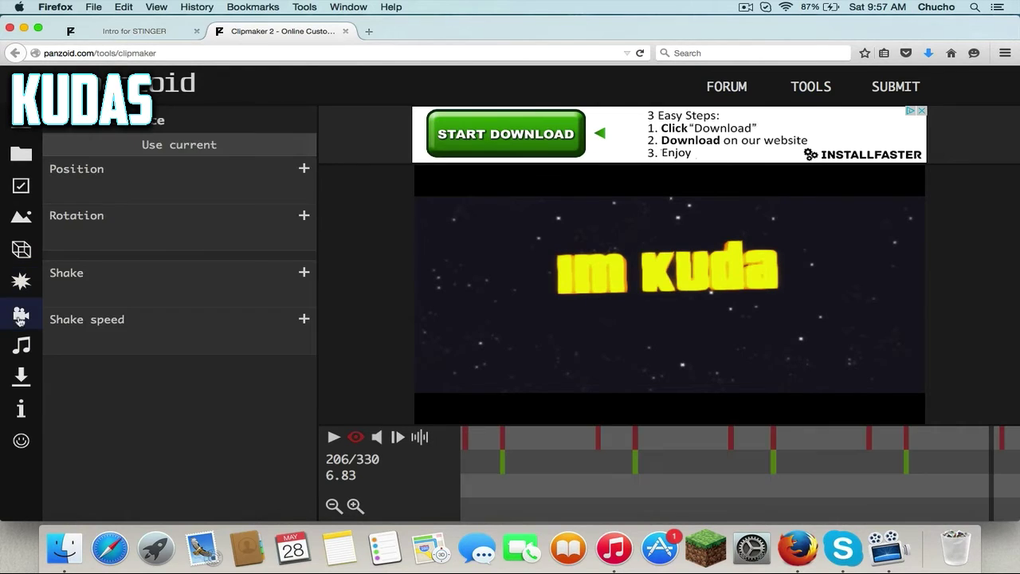
{"action": "left_click", "coordinate": [19, 373]}
{"action": "left_click", "coordinate": [21, 346]}
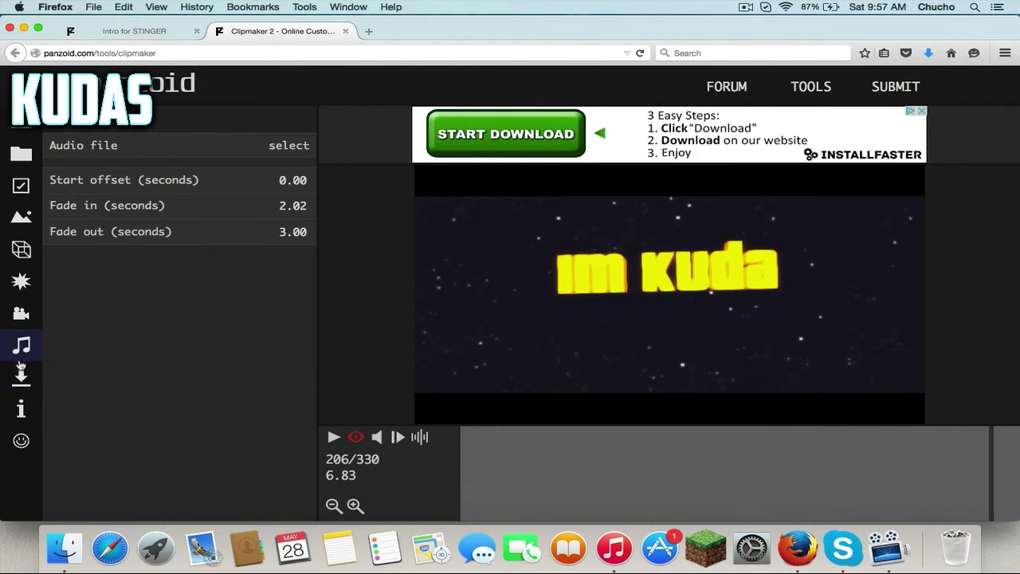
{"action": "left_click", "coordinate": [20, 375]}
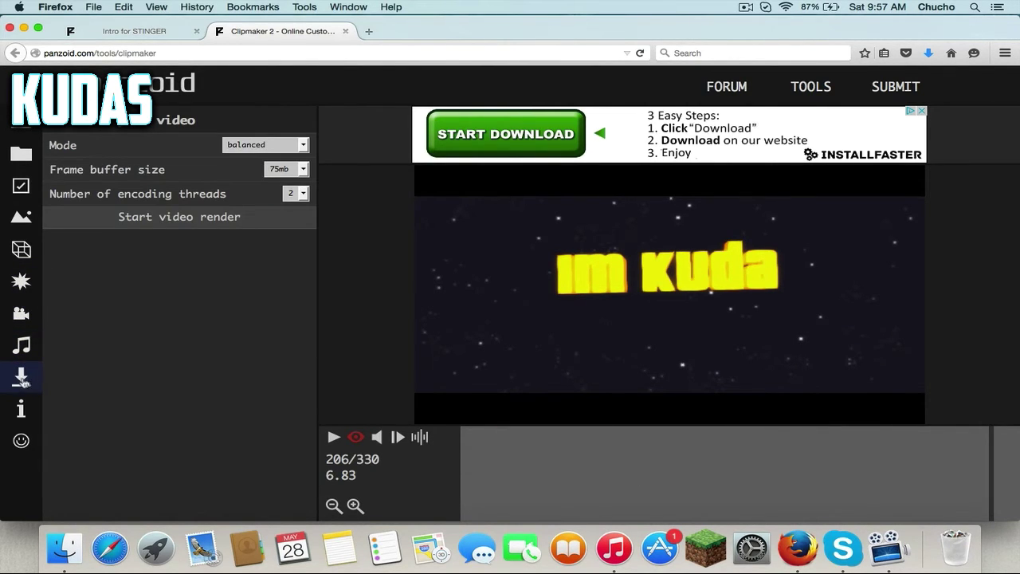
Render the intro with fastest render mode and a 50mb frame buffer.
{"action": "left_click", "coordinate": [250, 145]}
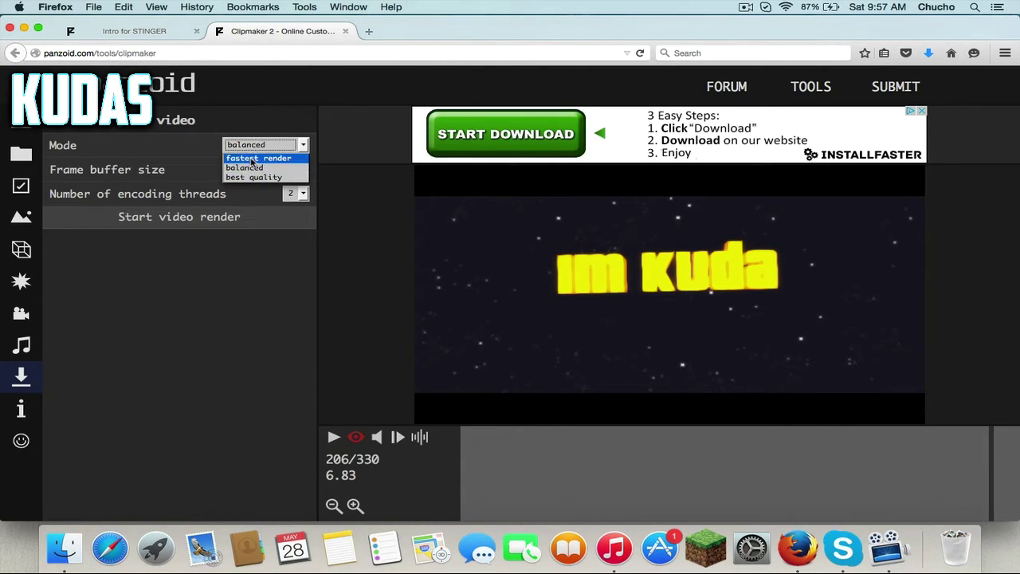
{"action": "left_click", "coordinate": [252, 159]}
{"action": "left_click", "coordinate": [293, 169]}
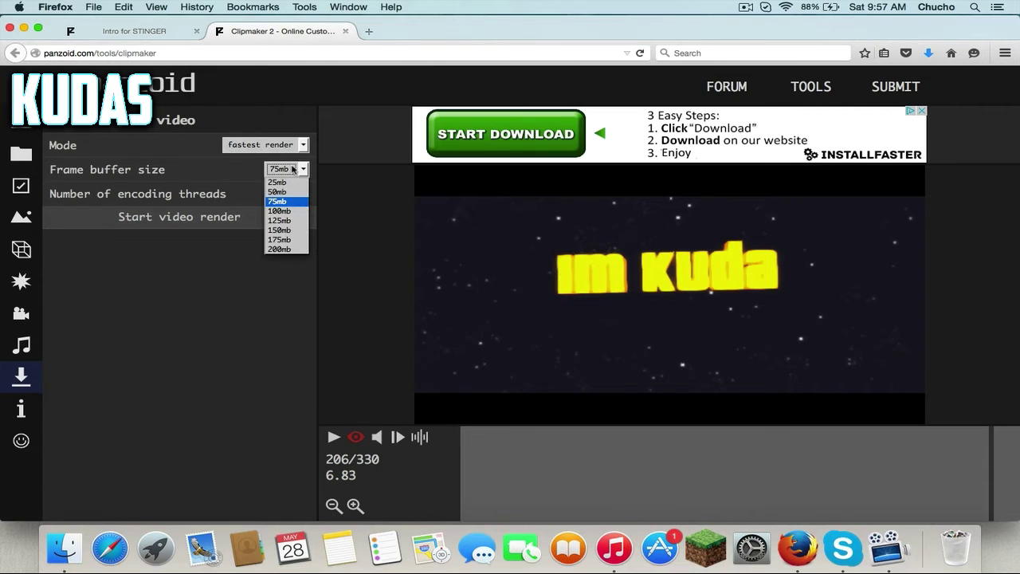
{"action": "left_click", "coordinate": [276, 191]}
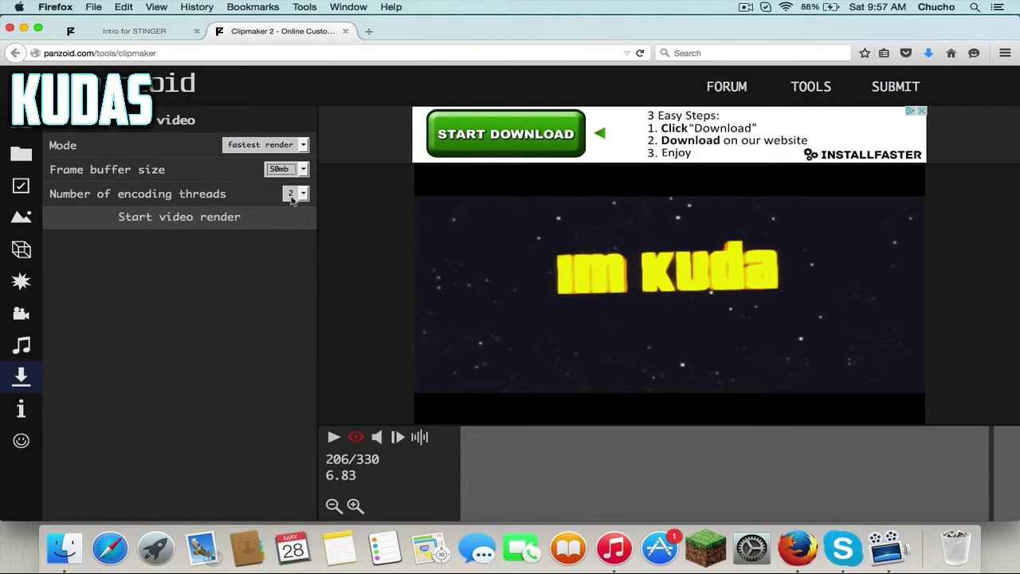
{"action": "left_click", "coordinate": [215, 218]}
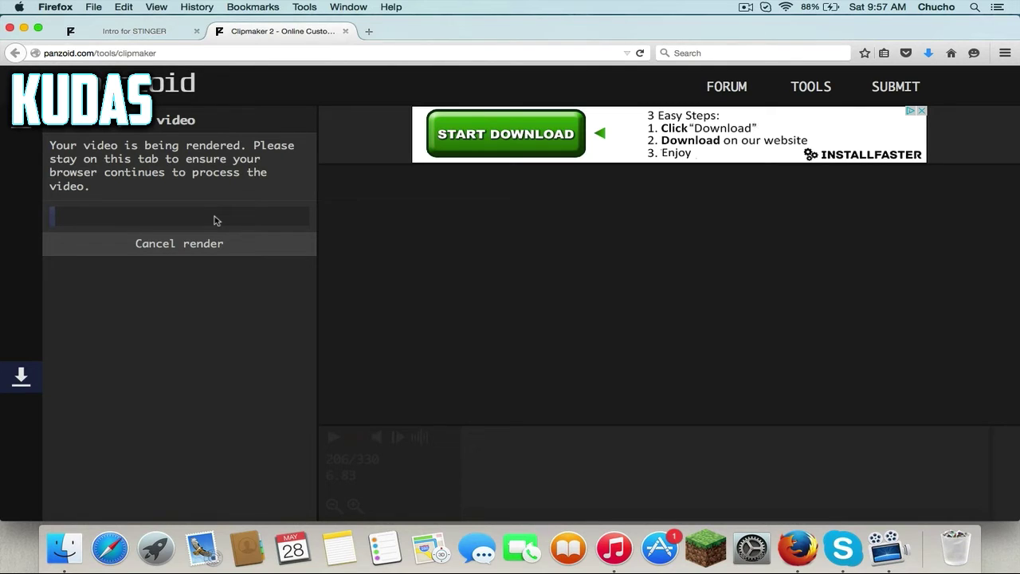
{"action": "left_click", "coordinate": [739, 7]}
{"action": "left_click", "coordinate": [757, 44]}
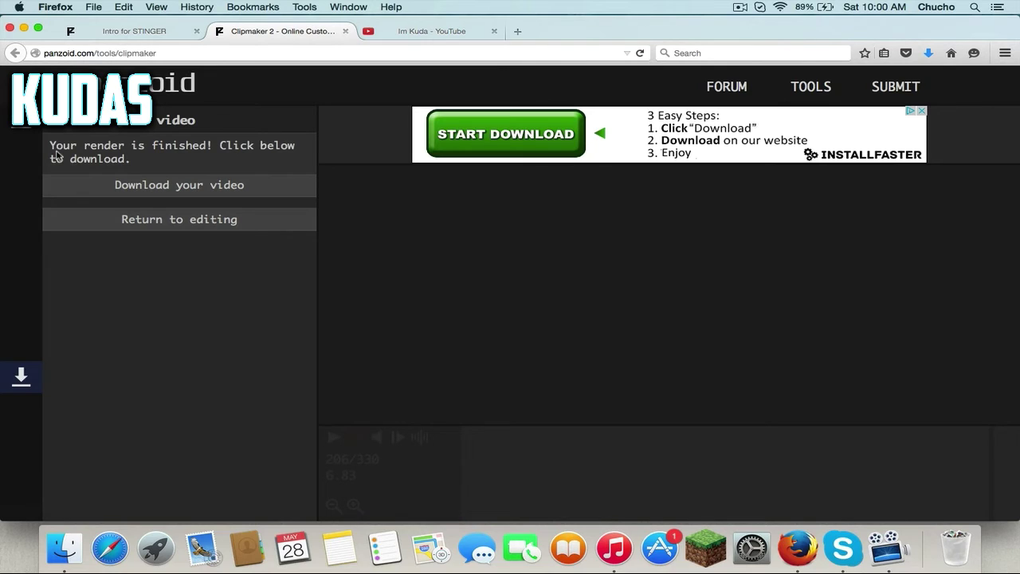
Save the rendered video as clipmaker(2).mp4 and open it from Firefox's downloads list.
{"action": "left_click", "coordinate": [205, 195]}
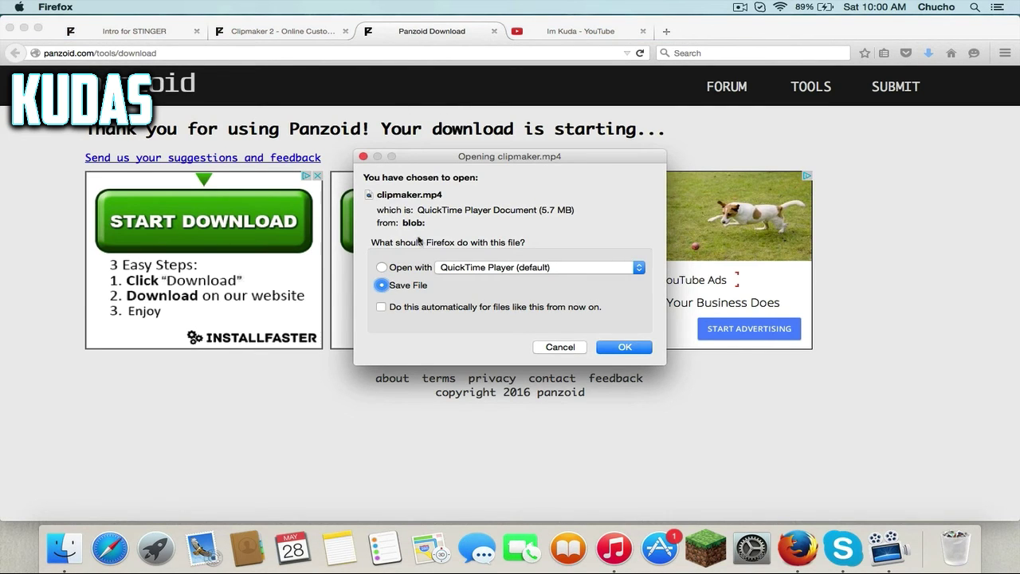
{"action": "left_click", "coordinate": [384, 267]}
{"action": "left_click", "coordinate": [389, 285]}
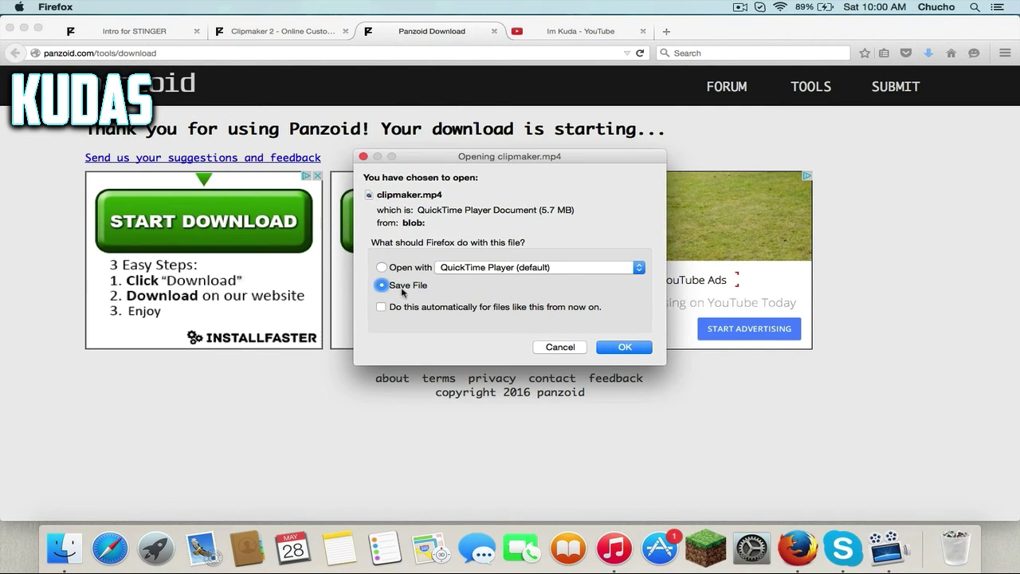
{"action": "left_click", "coordinate": [611, 348]}
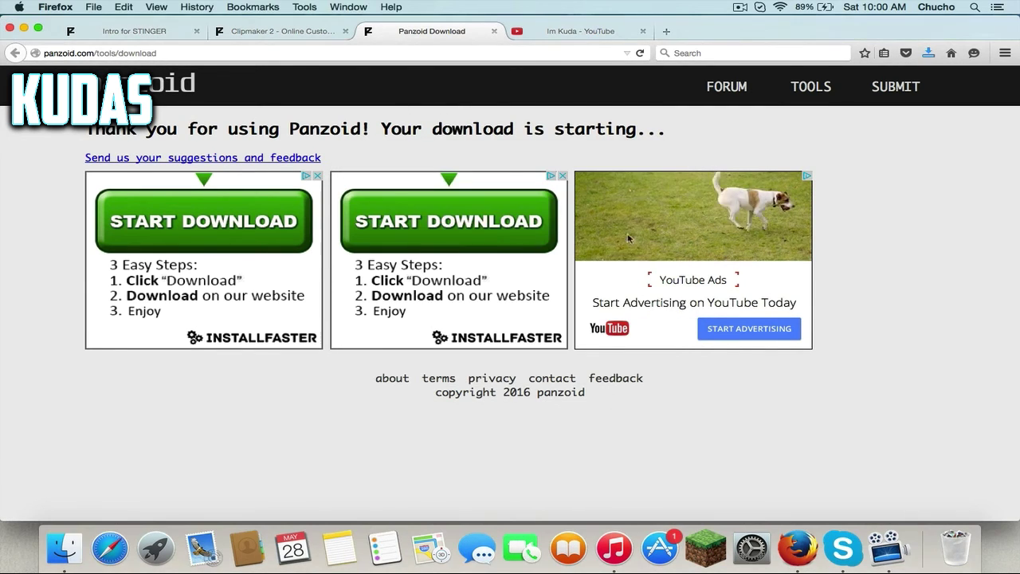
{"action": "left_click", "coordinate": [925, 53]}
{"action": "left_click", "coordinate": [865, 96]}
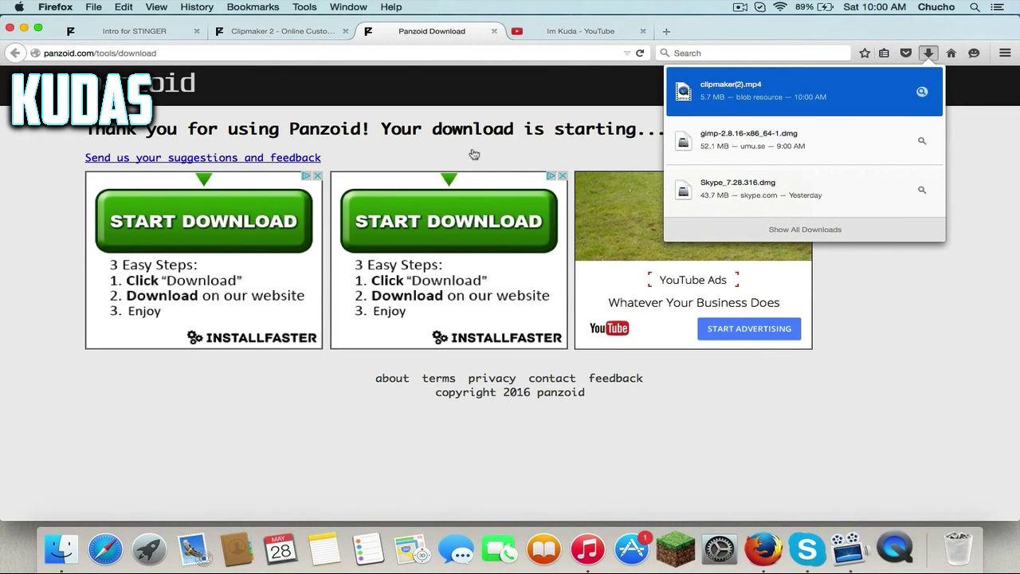
Close the download, Clipmaker 2 and Intro for STINGER tabs, then minimise Firefox.
{"action": "key", "text": "super+w"}
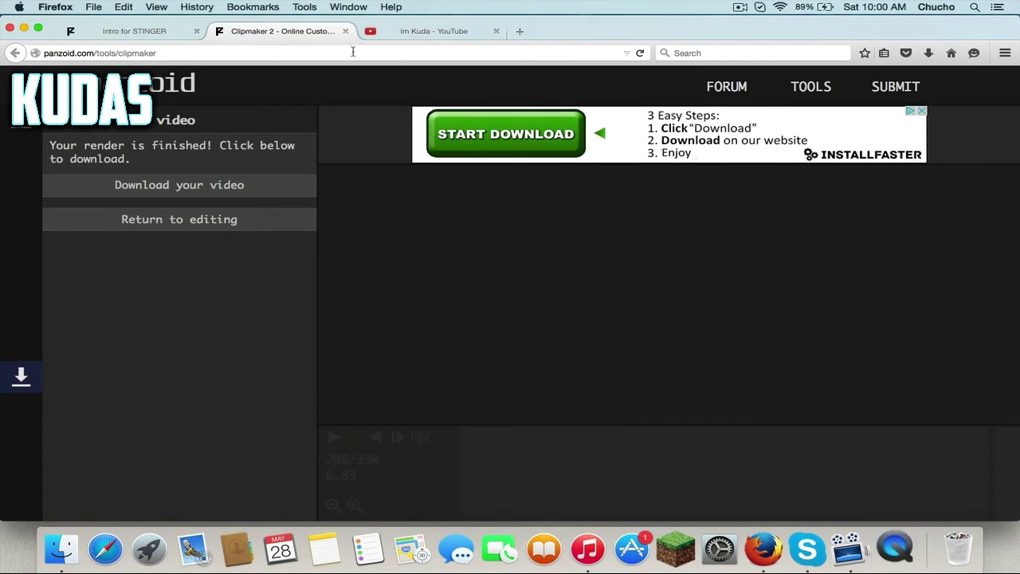
{"action": "left_click", "coordinate": [345, 31]}
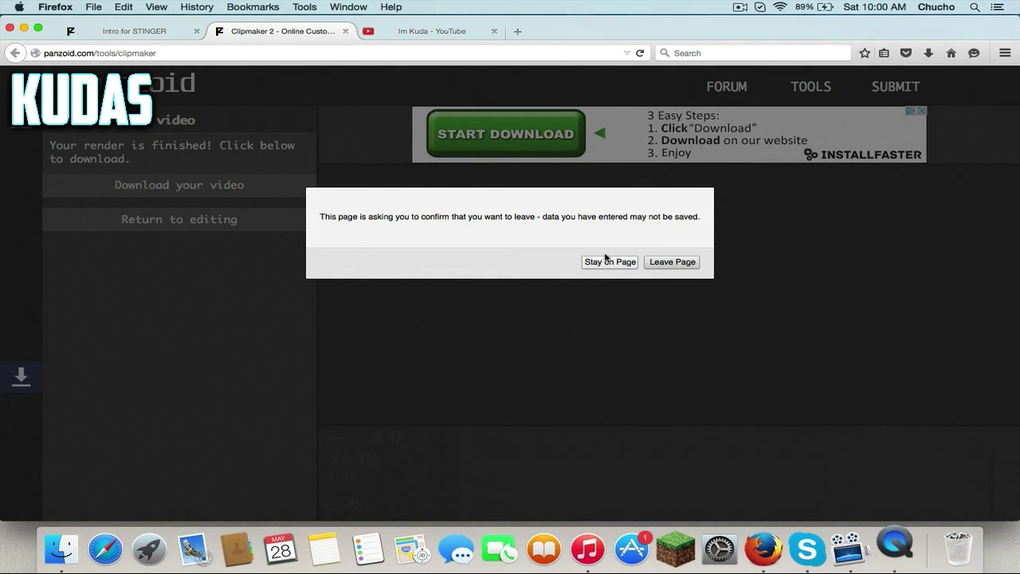
{"action": "left_click", "coordinate": [672, 261]}
{"action": "left_click", "coordinate": [197, 31]}
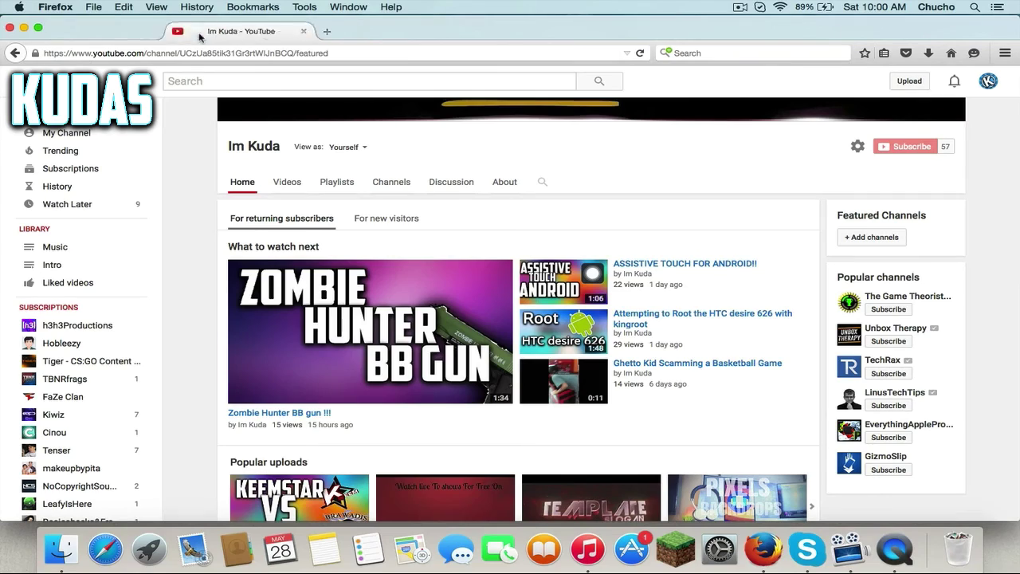
{"action": "left_click", "coordinate": [25, 27]}
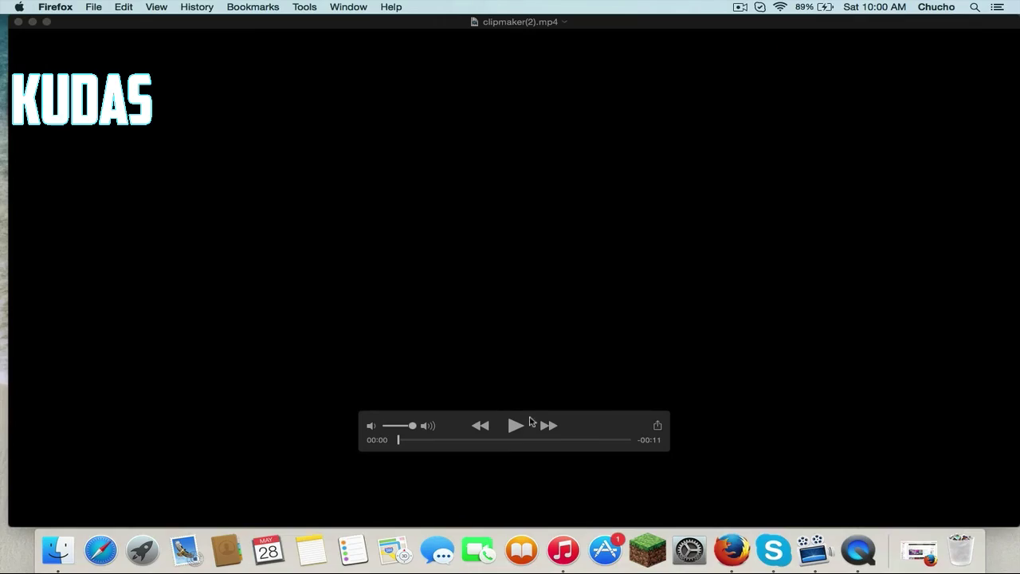
Play clipmaker(2).mp4 in QuickTime, close it, and restore Firefox from the Dock.
{"action": "left_click", "coordinate": [516, 426]}
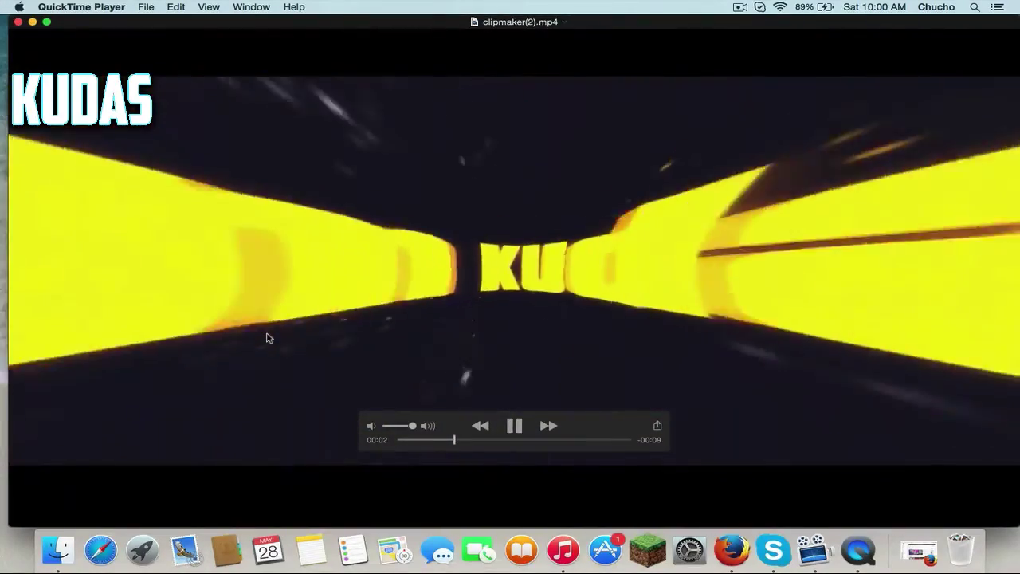
{"action": "left_click", "coordinate": [17, 22]}
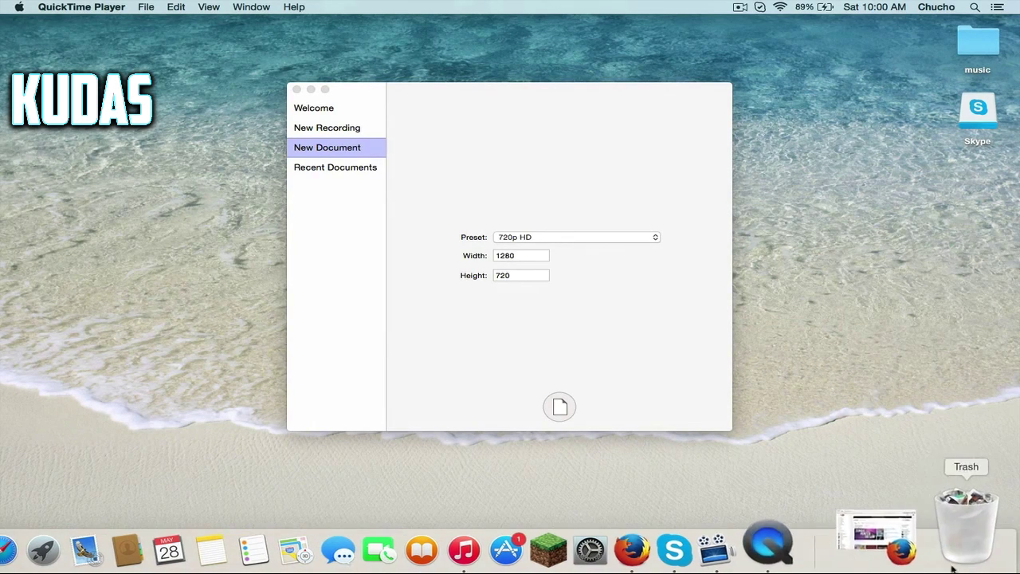
{"action": "left_click", "coordinate": [918, 550]}
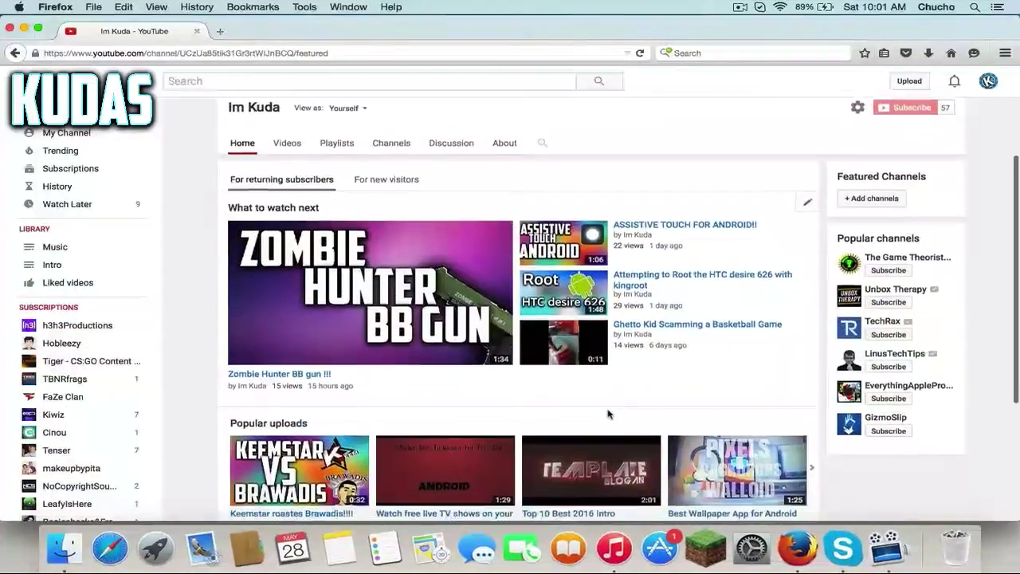